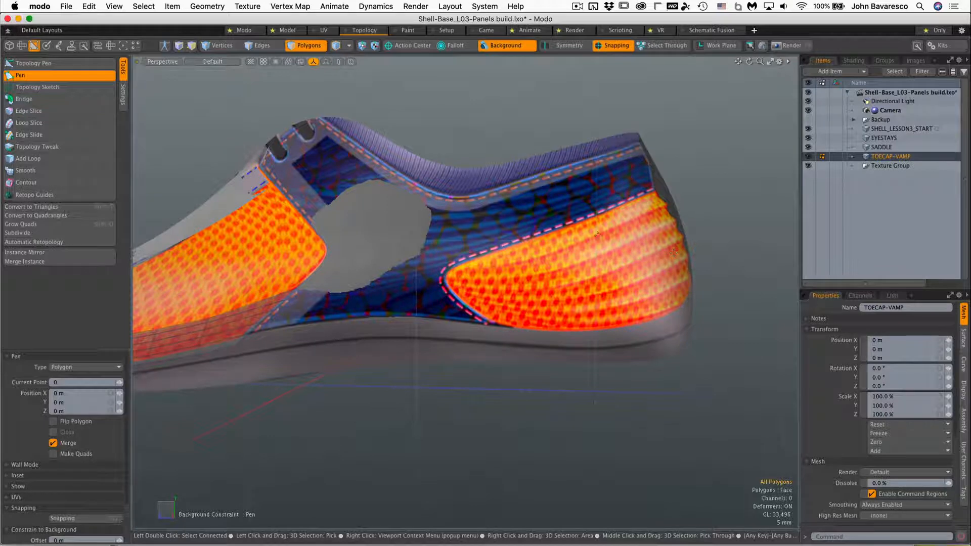
Add a new mesh item to the scene and name it FOXING.
left_click_drag(673, 252, 509, 358, "ctrl+alt")
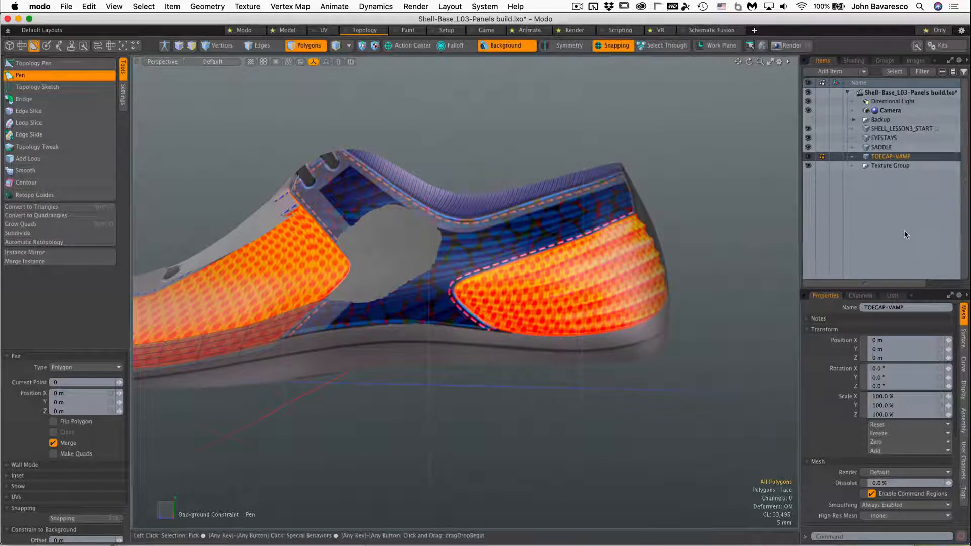
key("n")
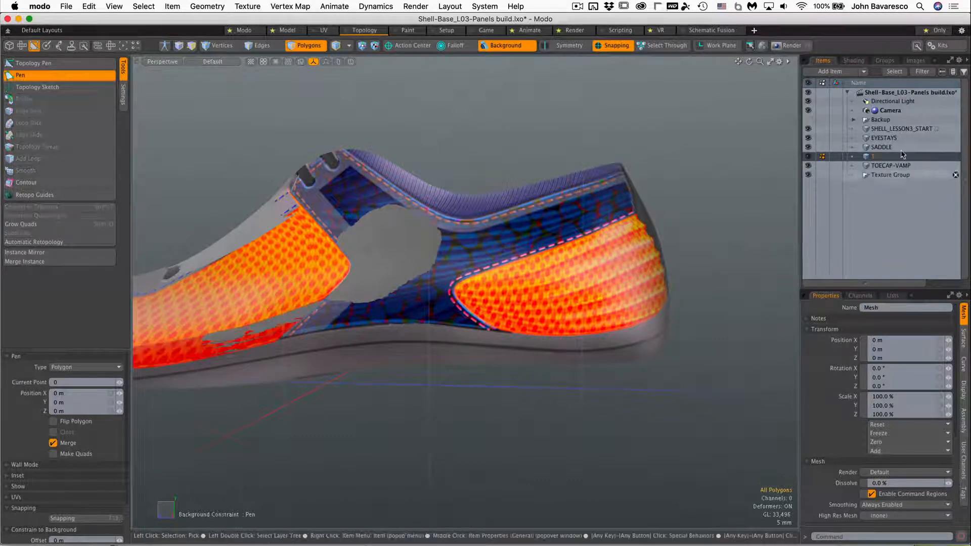
left_click(890, 308)
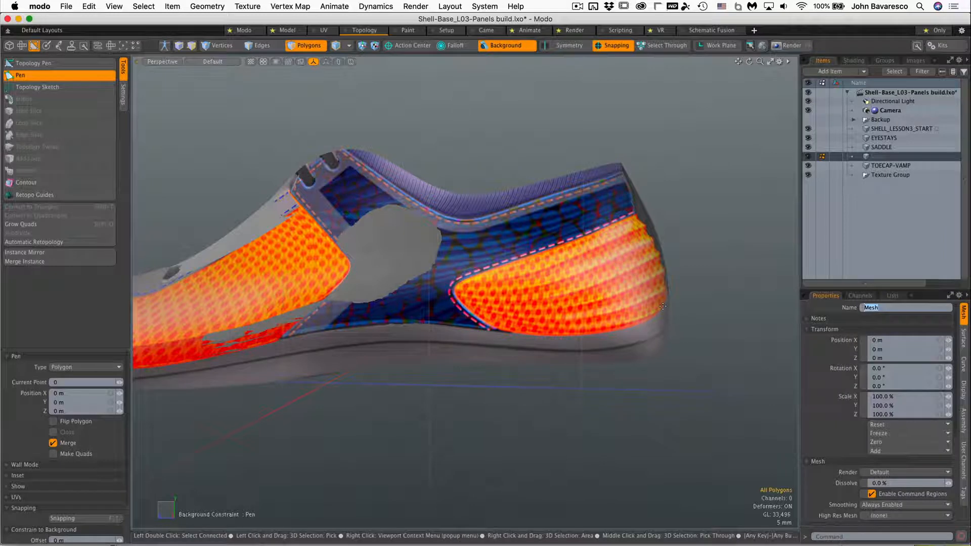
type("FOXING")
Draw a four-point polygon with the Pen tool over the orange heel panel, following its stitched top line and lower boundary.
left_click(70, 79)
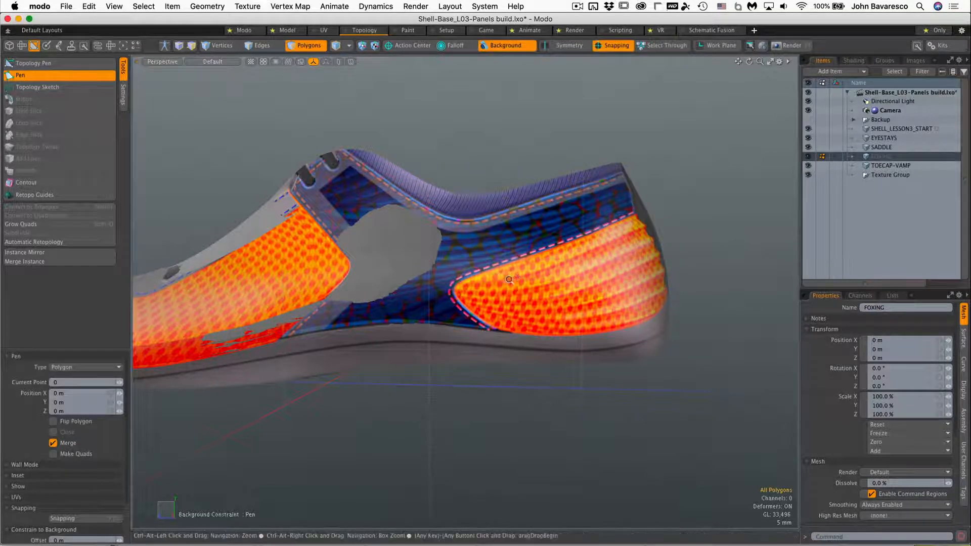
left_click_drag(517, 277, 456, 284, "alt")
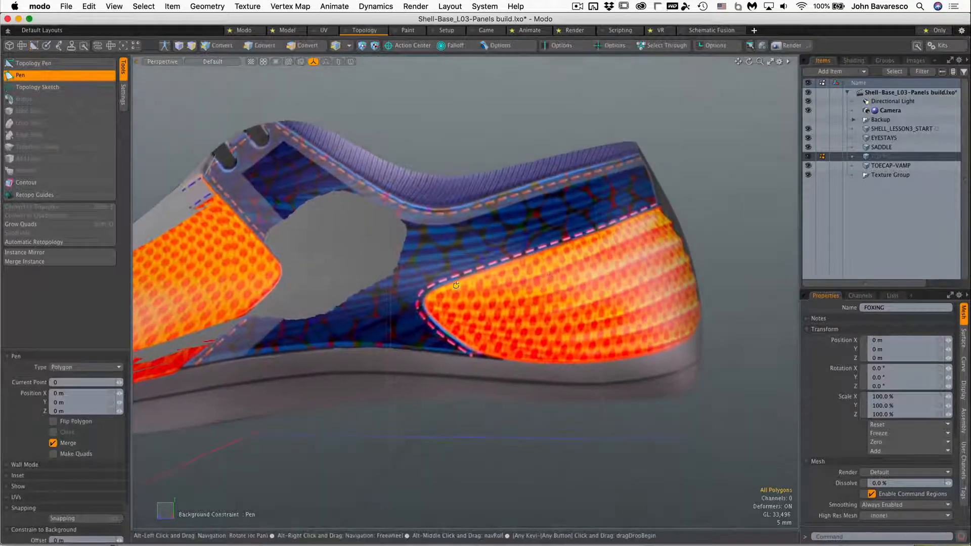
left_click(467, 275)
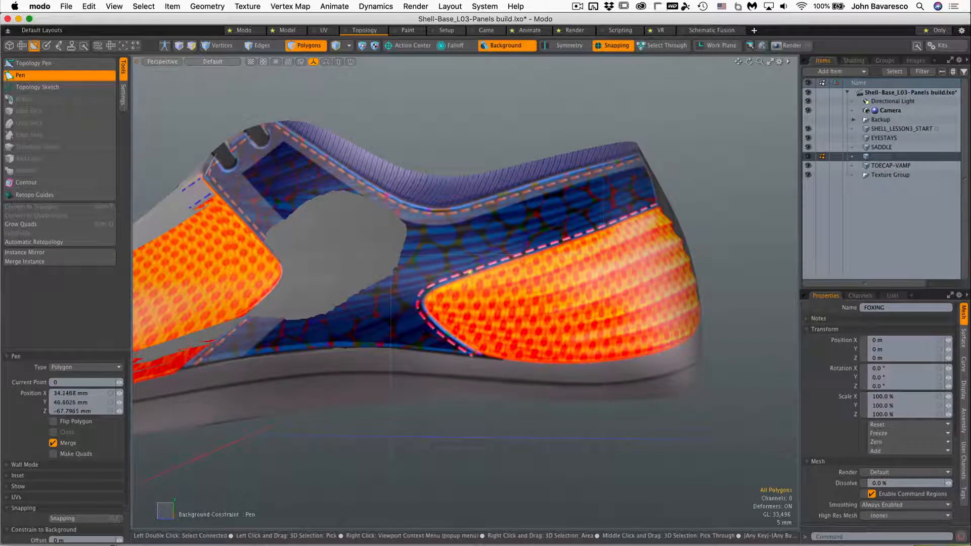
left_click(476, 355)
left_click_drag(679, 342, 694, 334)
left_click_drag(663, 212, 660, 205)
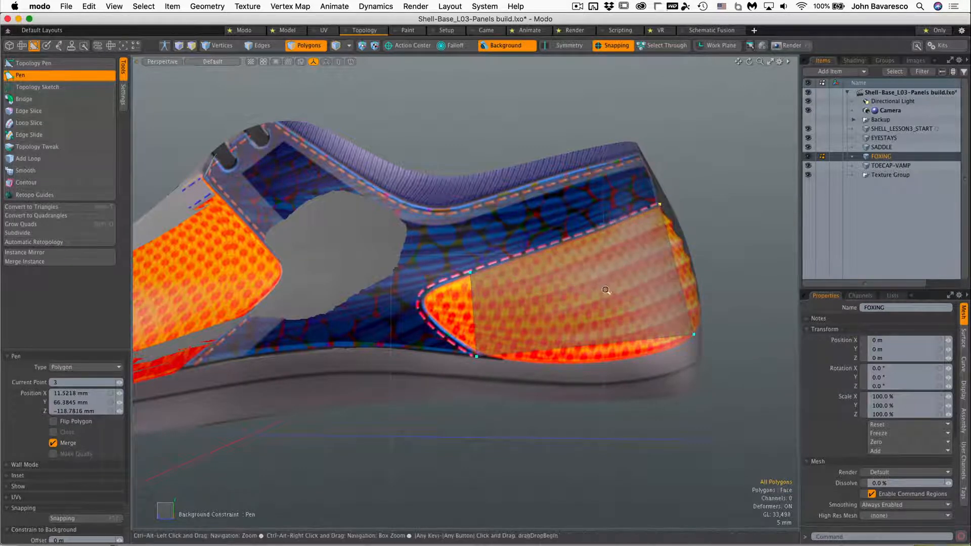
In the back view, move the polygon's heel-side points to about X 9.5, Y 31 mm and X 9, Y 68 mm.
scroll(597, 286, "down", 3)
key("ctrl+space")
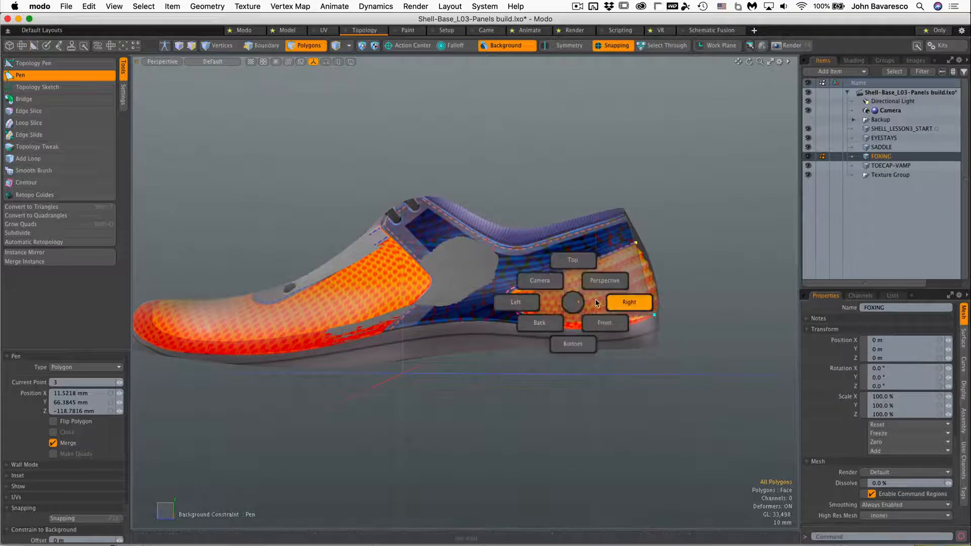
left_click(539, 322)
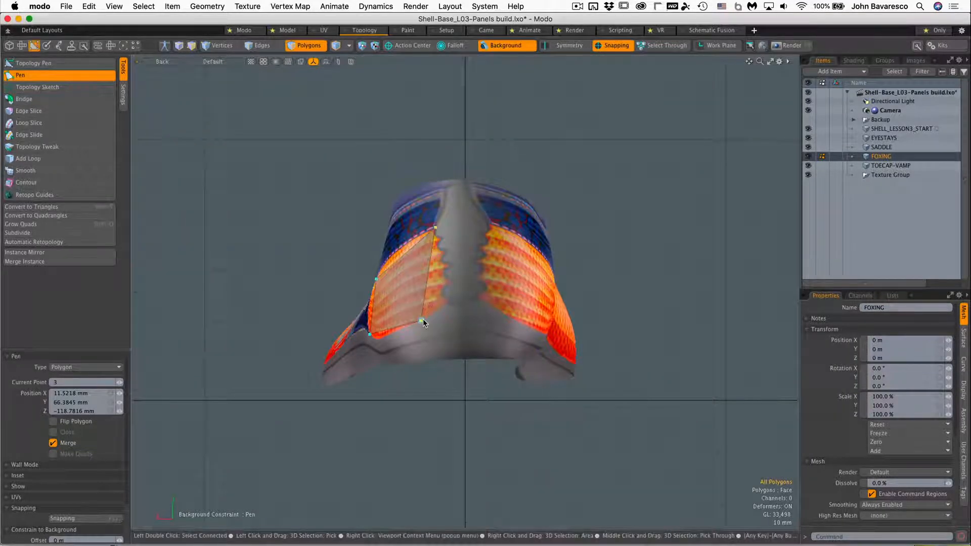
left_click_drag(424, 323, 441, 320)
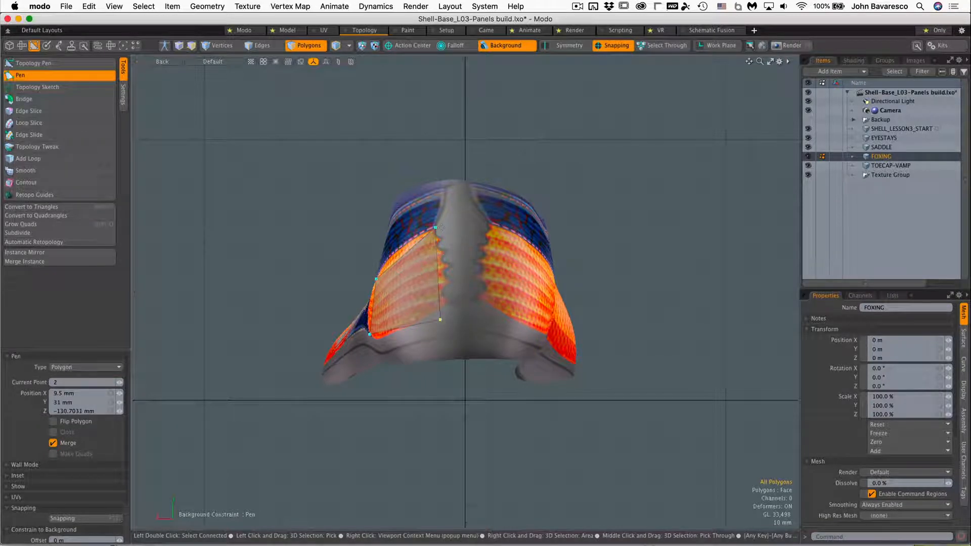
left_click_drag(436, 228, 441, 224)
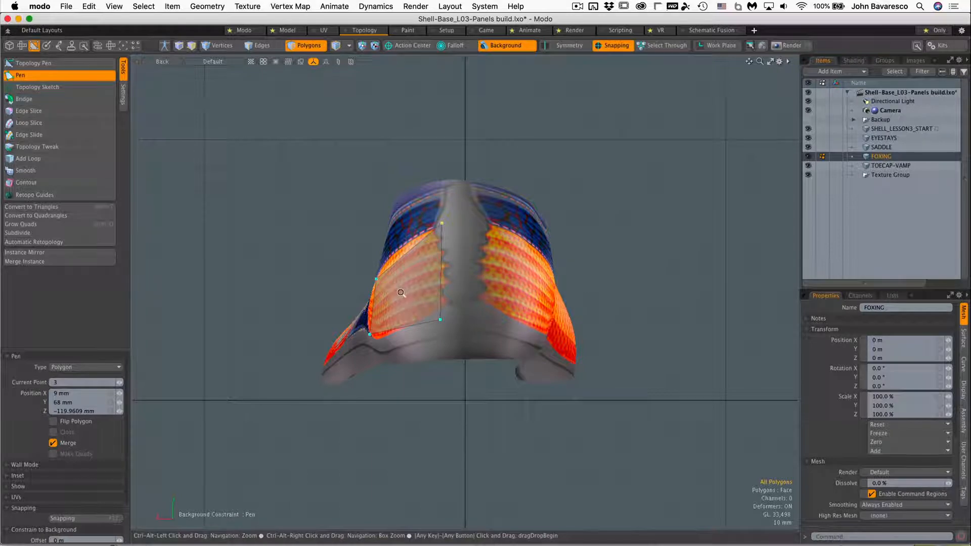
key("ctrl+space")
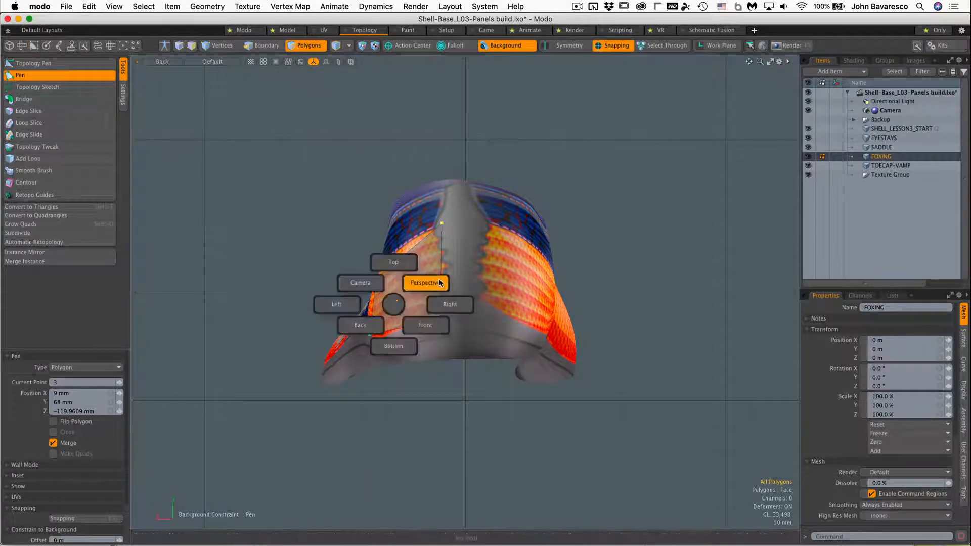
left_click(439, 283)
left_click_drag(526, 314, 520, 245, "ctrl+alt")
key("space")
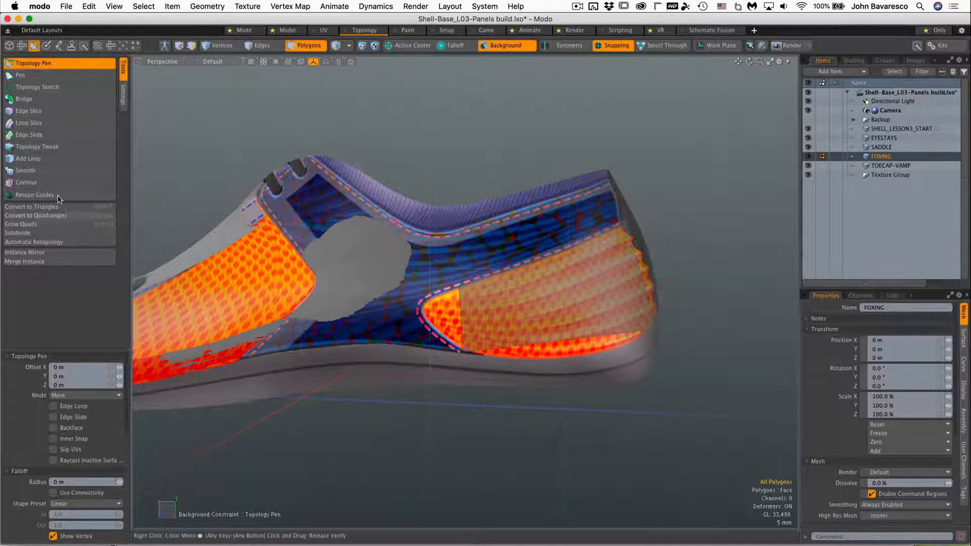
Add three vertical edge loops to the heel polygon, one through its middle and one halfway across each resulting half.
left_click(59, 157)
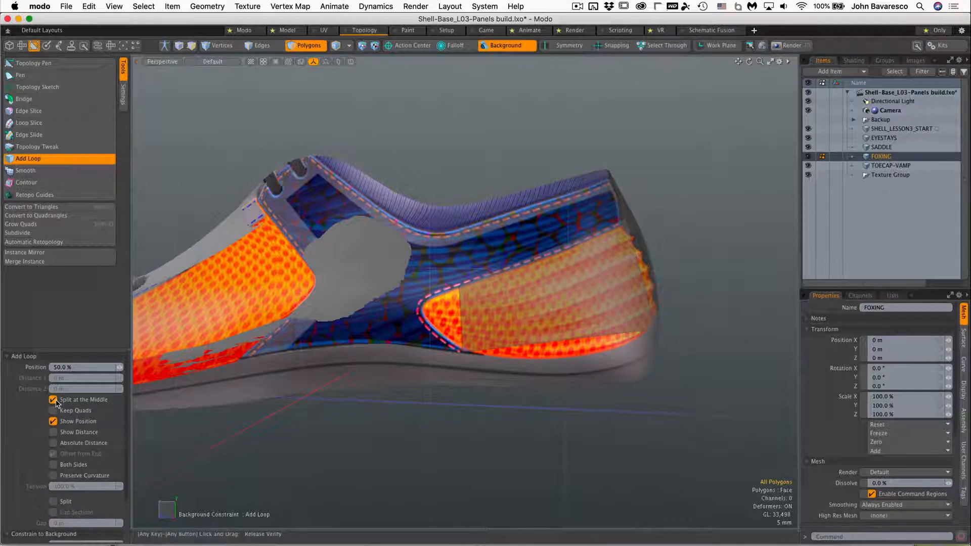
left_click(543, 251)
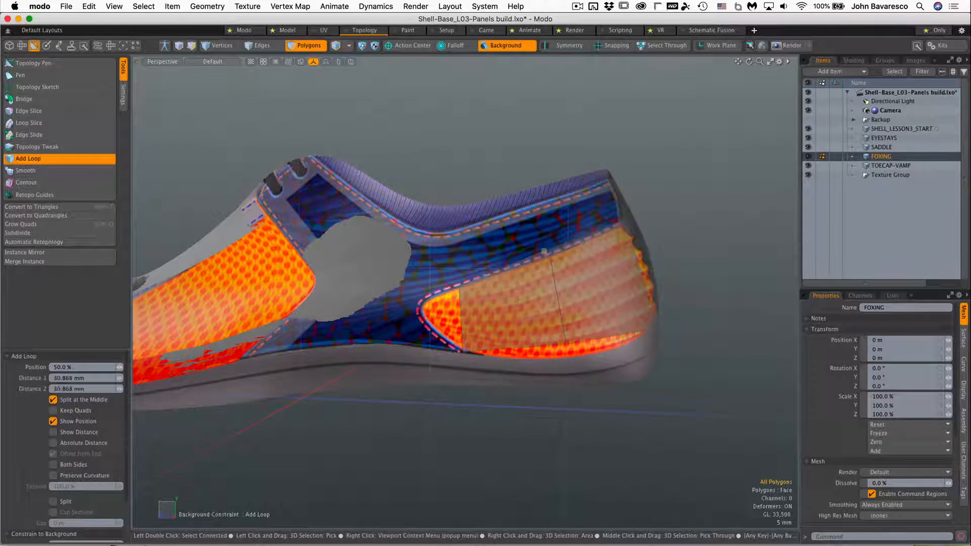
left_click(500, 268)
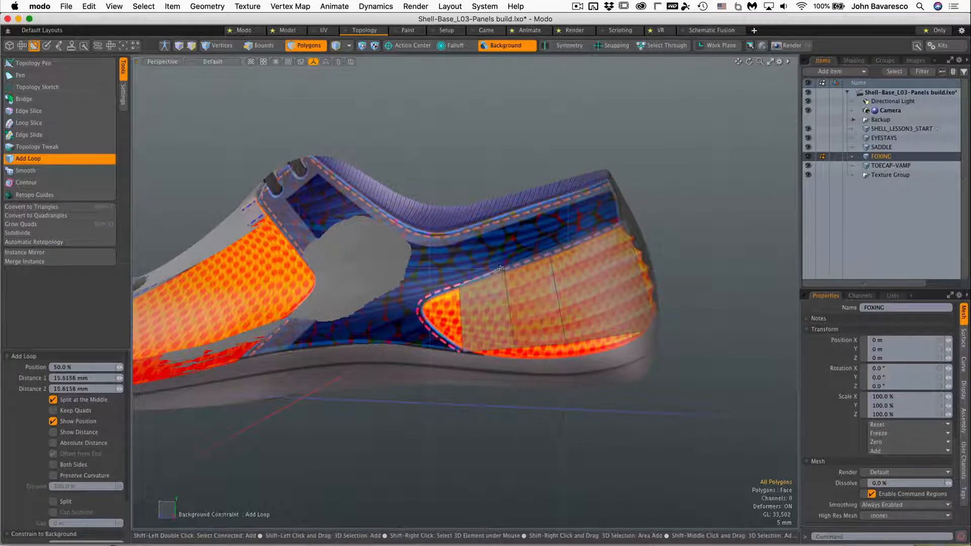
left_click(593, 233, "shift")
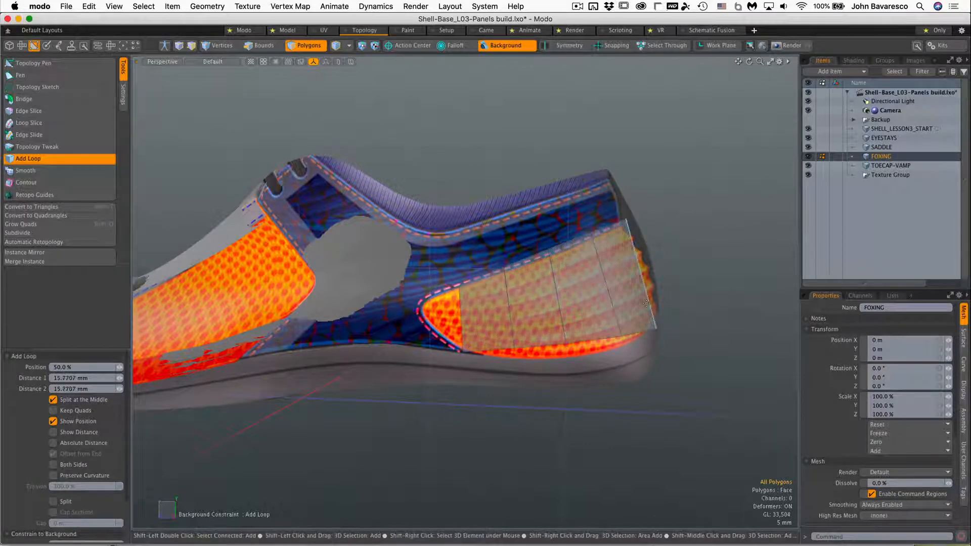
Add a fourth vertical edge loop at about the middle of the section nearest the heel's back edge.
left_click_drag(577, 319, 559, 364, "ctrl+alt")
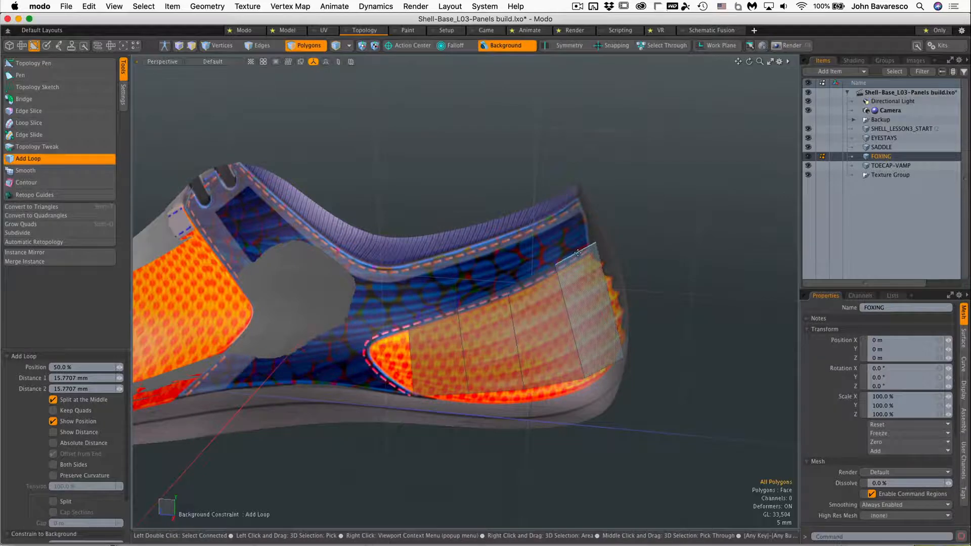
left_click(578, 252)
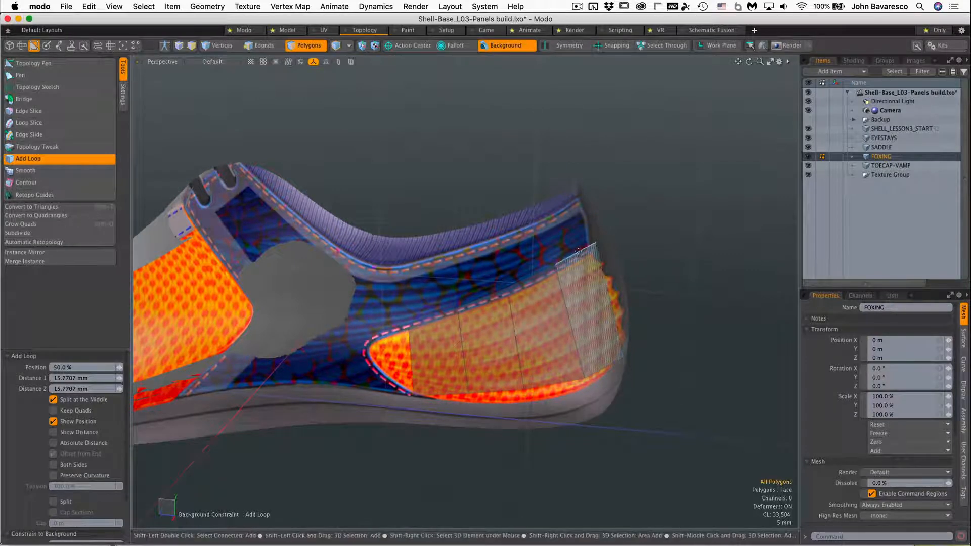
left_click(578, 250, "shift")
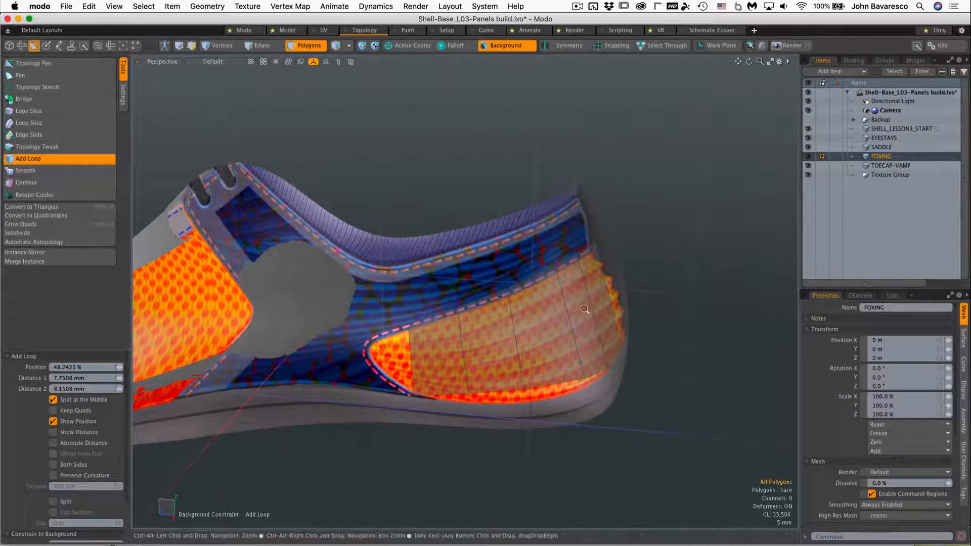
Select the third vertical edge from the panel's front and slide it forward with Edge Slide to even out the spacing.
scroll(586, 307, "up", 4)
left_click_drag(586, 308, 545, 358, "alt")
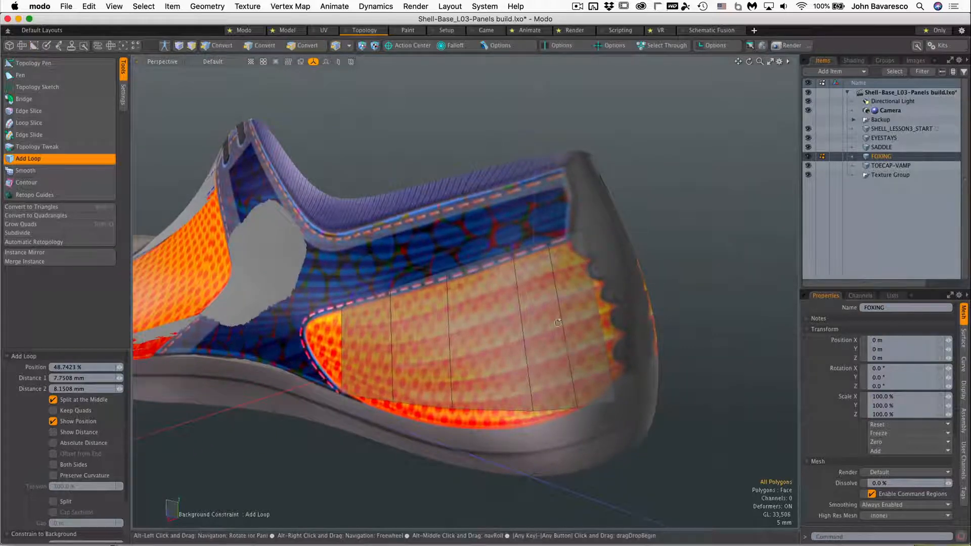
left_click_drag(619, 377, 567, 378, "alt")
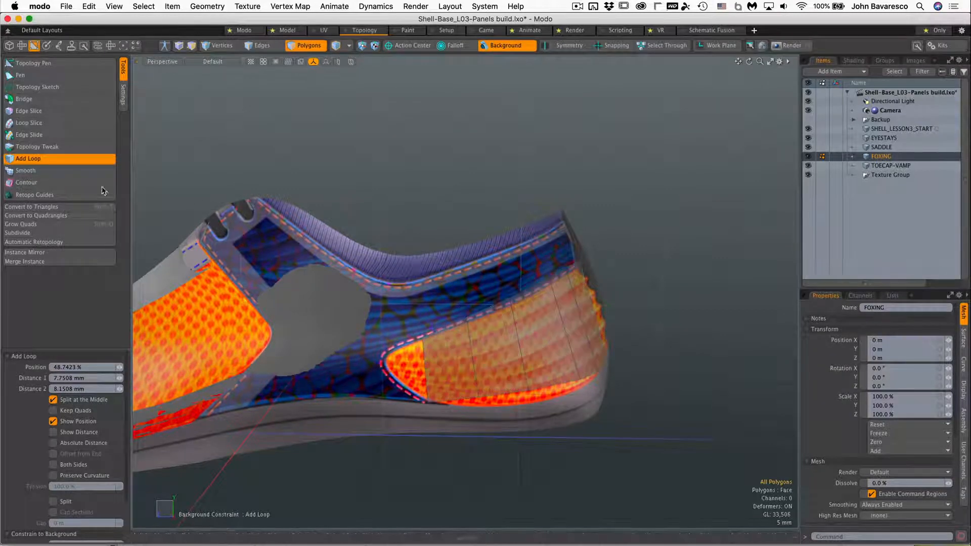
key("2")
key("space")
left_click(560, 329)
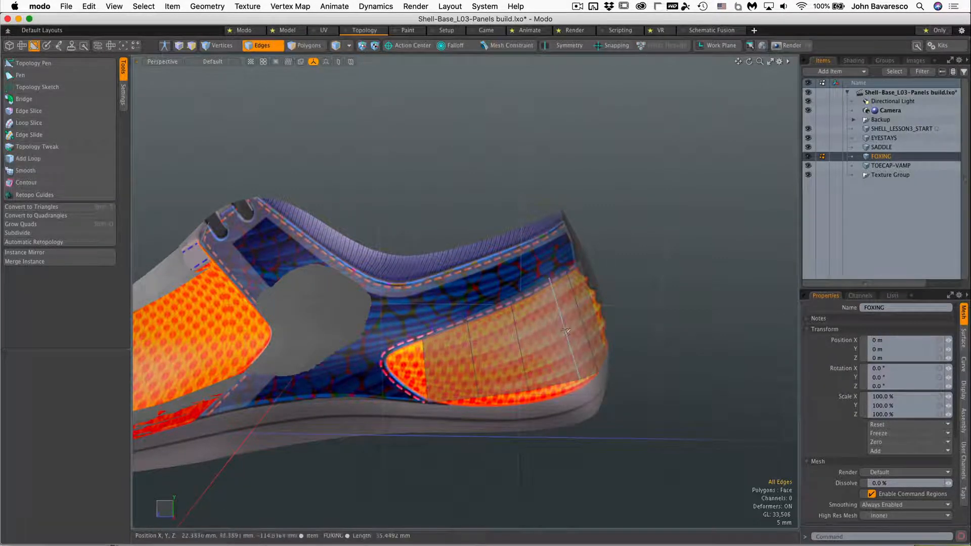
left_click(29, 137)
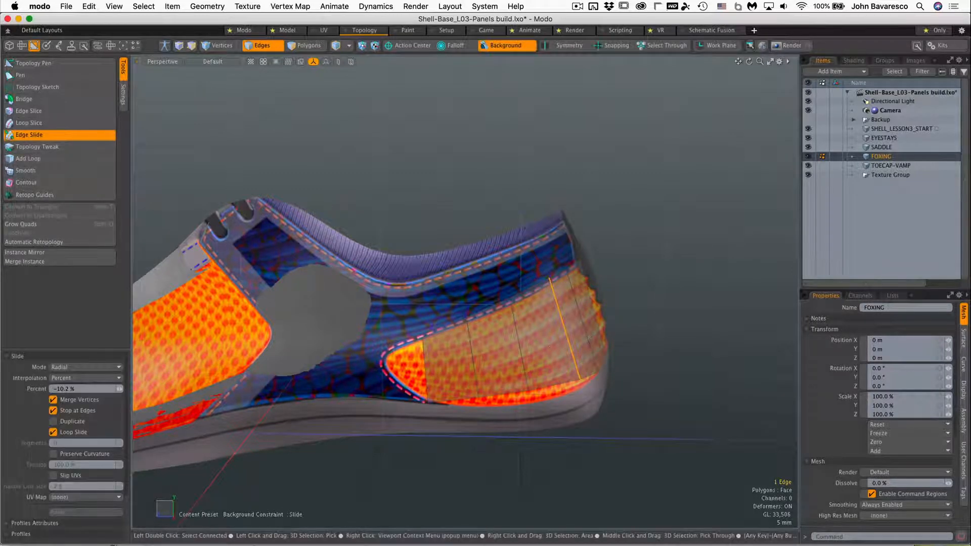
left_click_drag(562, 340, 504, 360)
key("space")
Clear the edge selection and add three lengthwise edge loops across the heel panel, one near the middle and one through each half.
left_click_drag(503, 359, 530, 368, "alt+shift")
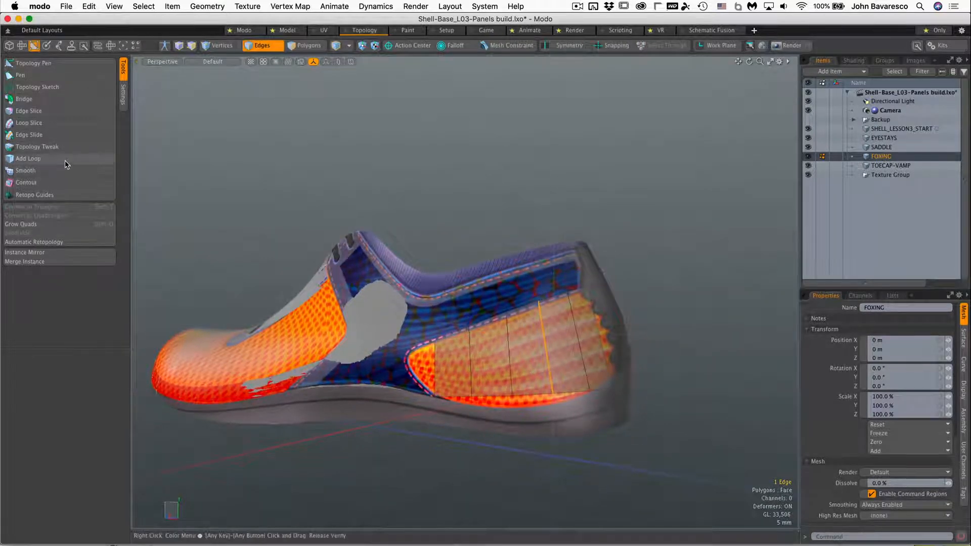
left_click(65, 161)
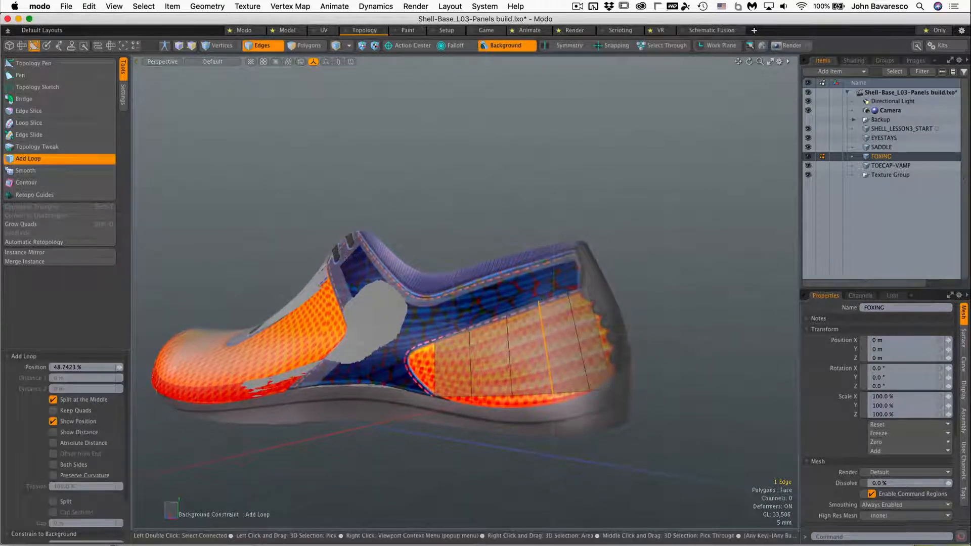
left_click(272, 48)
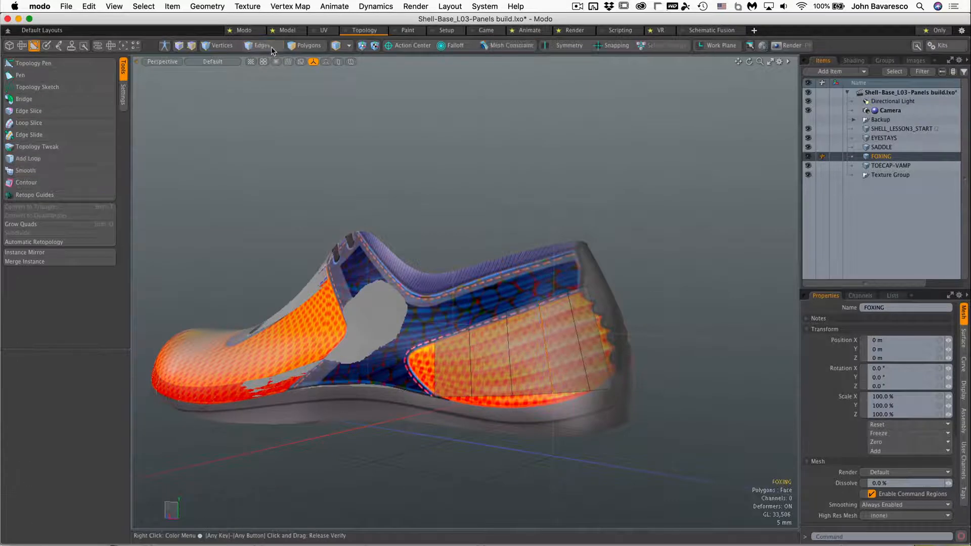
left_click(271, 48)
left_click(281, 71)
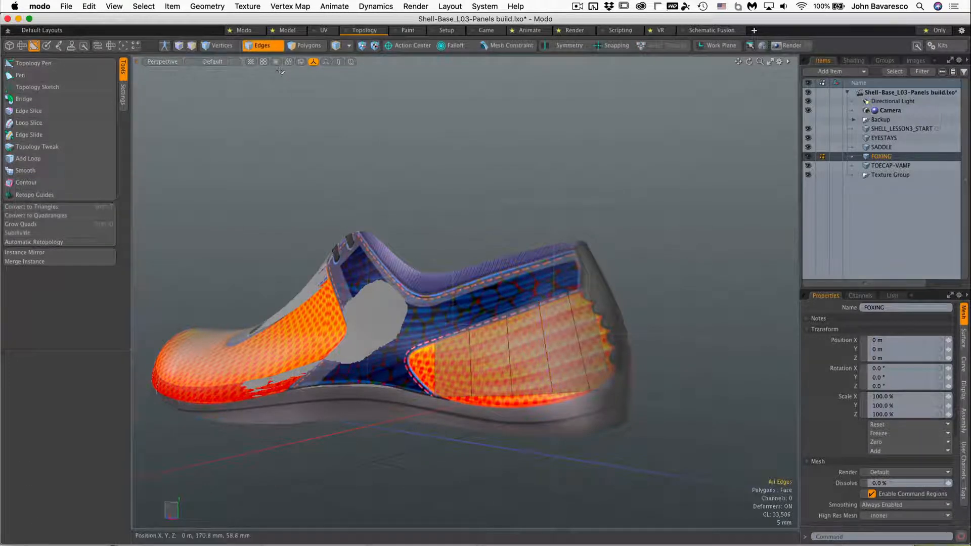
left_click(81, 159)
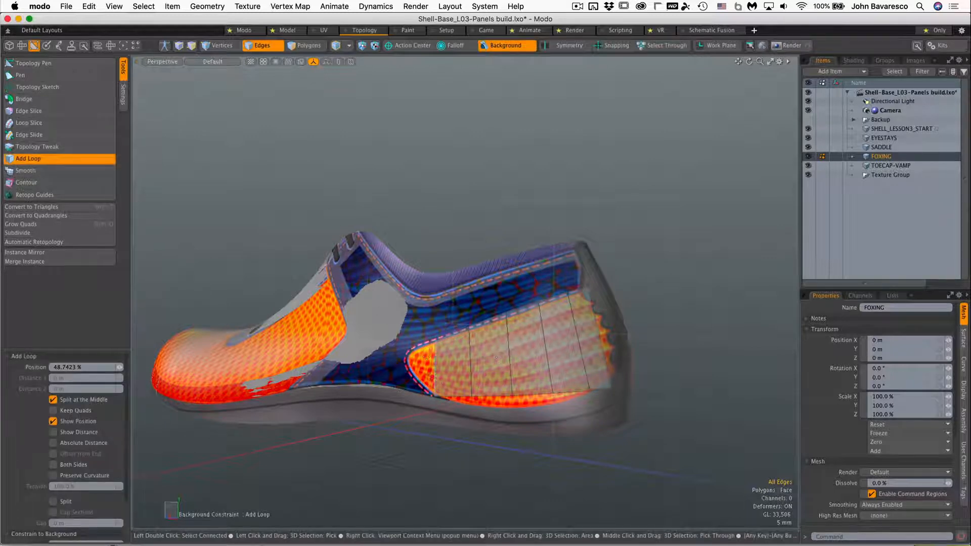
left_click(434, 363, "shift")
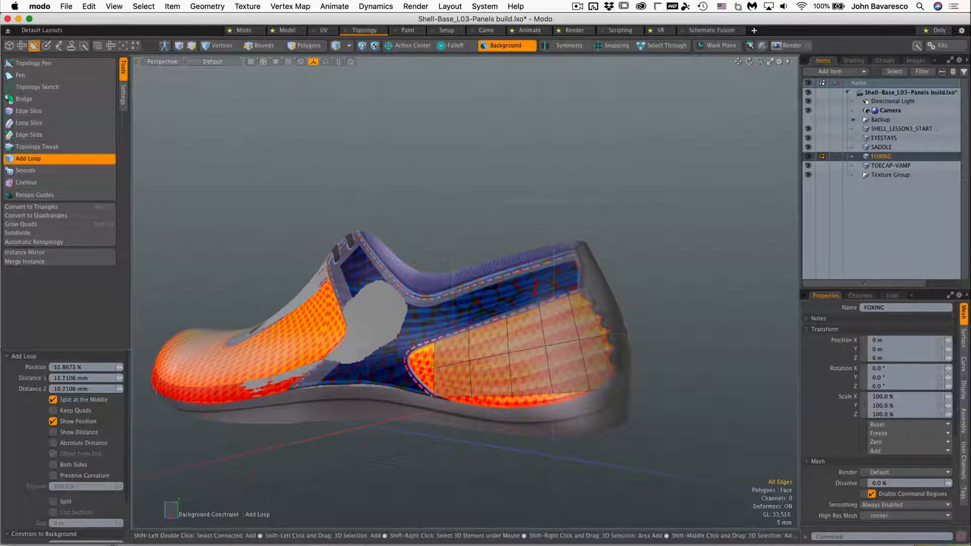
left_click(436, 356, "shift")
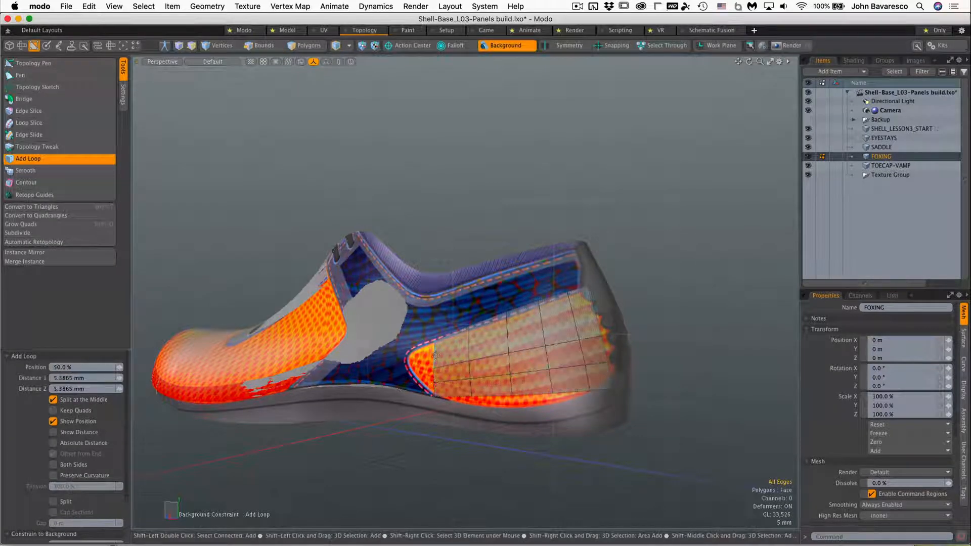
left_click(435, 356, "shift")
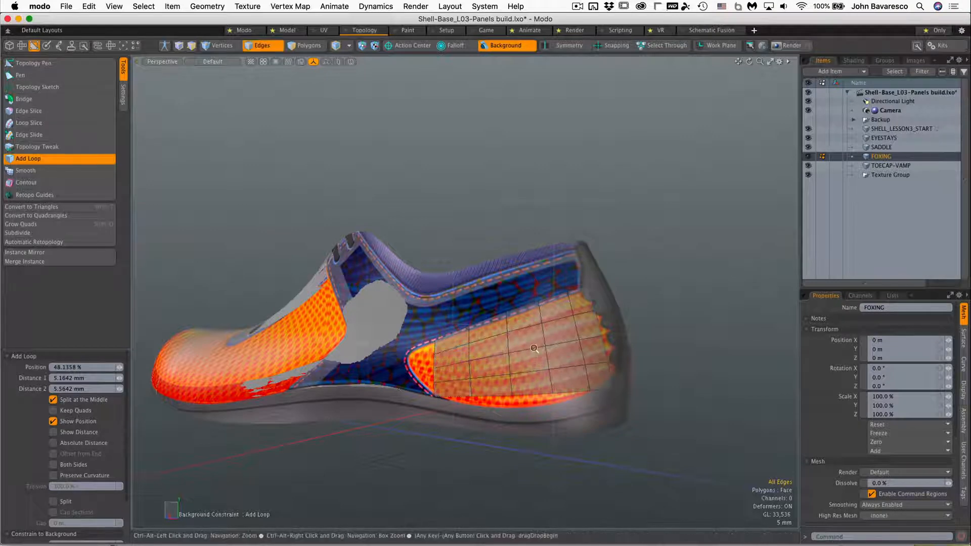
Move the heel panel's bottom edge vertices down to the sole line with the Topology Pen, covering the uncovered orange strip.
left_click_drag(533, 349, 599, 329, "ctrl+alt")
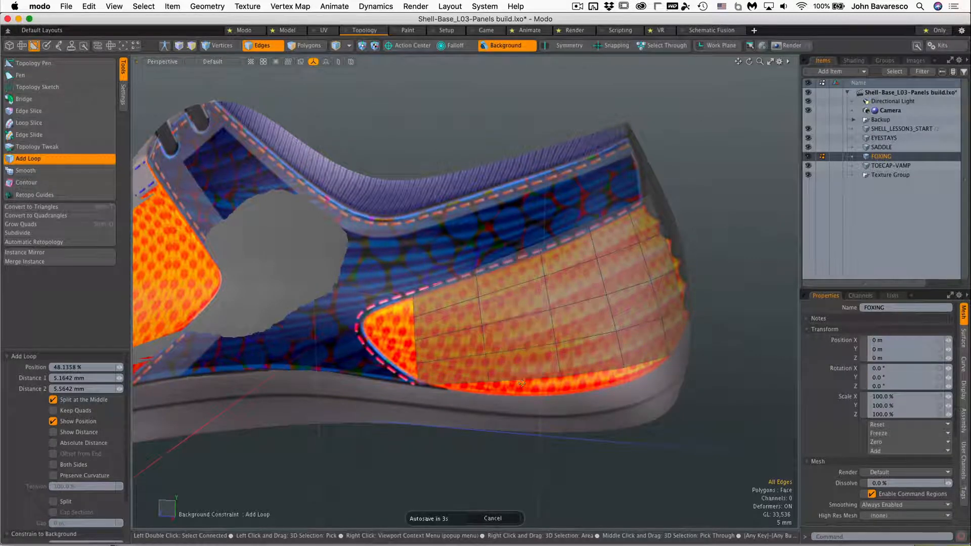
left_click(38, 64)
left_click_drag(522, 379, 528, 395)
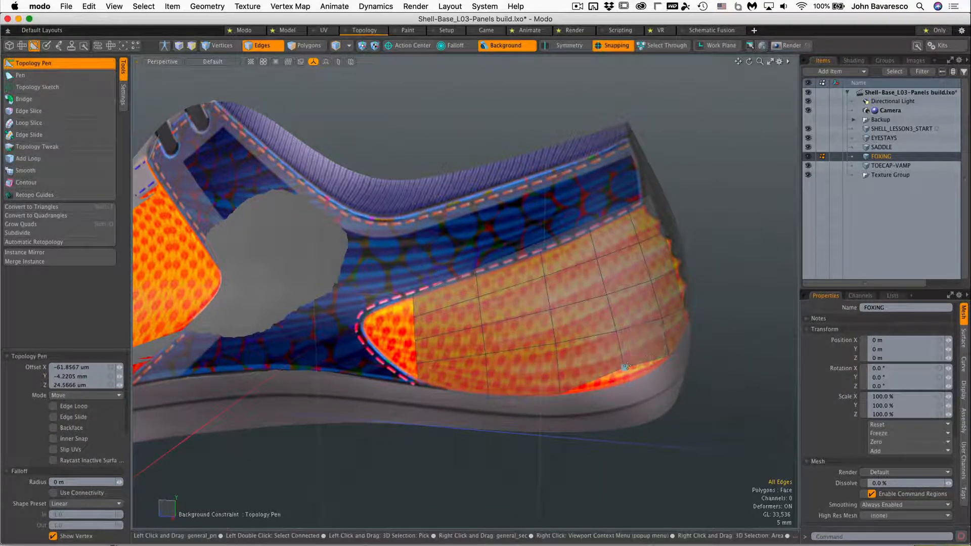
left_click_drag(626, 366, 623, 385)
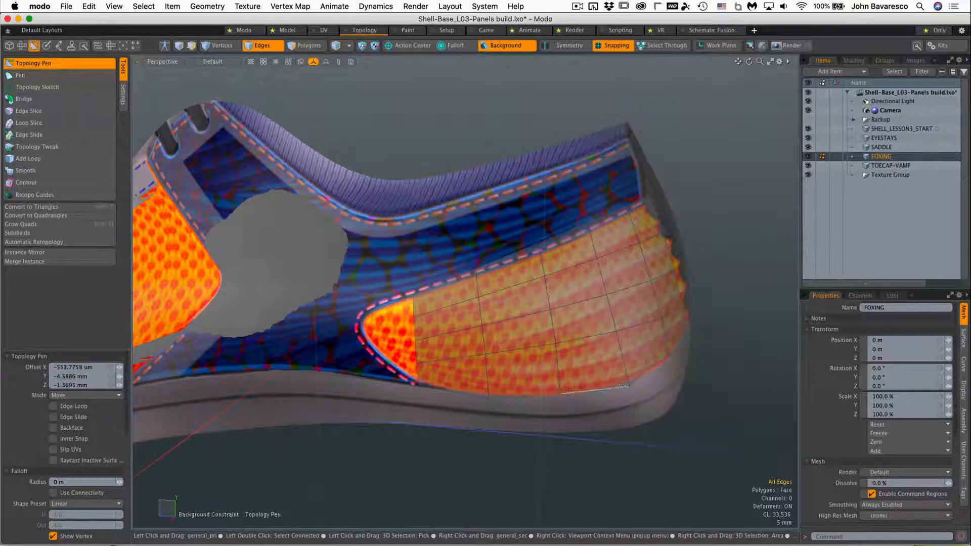
left_click_drag(537, 380, 488, 398)
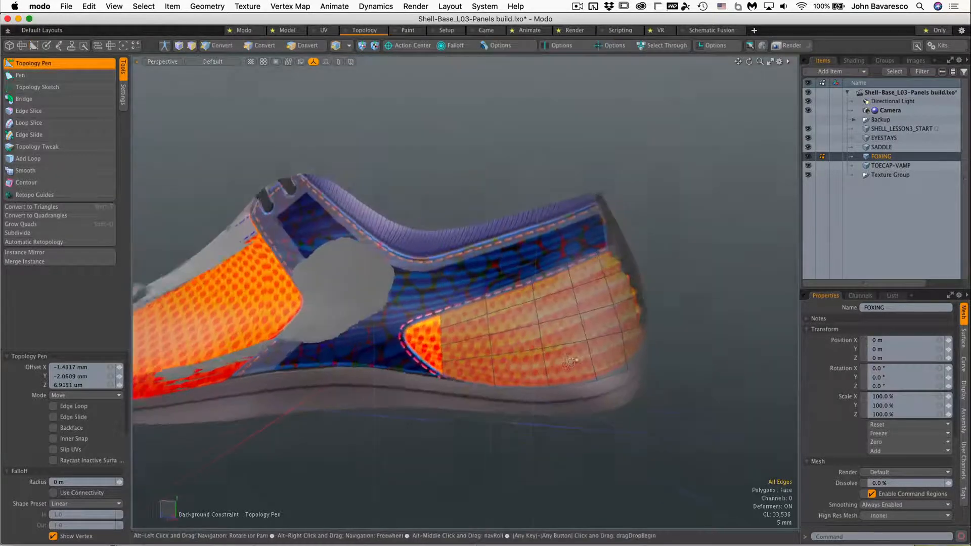
Extend the panel's front edge loop forward into the rounded tip and pull its lower corner back onto the stitched outline.
left_click_drag(485, 367, 514, 351, "alt")
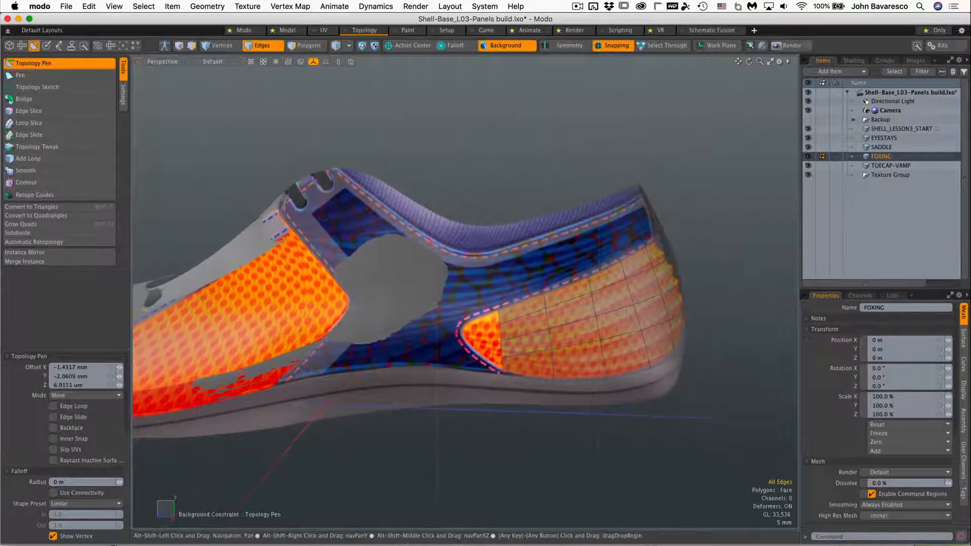
right_click_drag(501, 350, 457, 348, "shift")
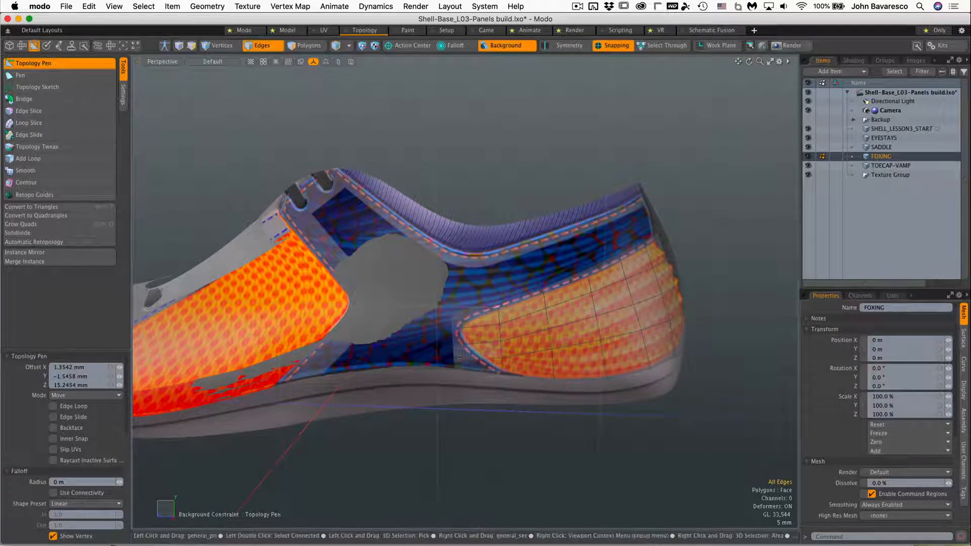
left_click_drag(453, 378, 484, 375)
Nudge the heel panel's points and edges with the Topology Pen to even out the quads and follow the outline.
left_click_drag(588, 292, 592, 240, "ctrl+alt")
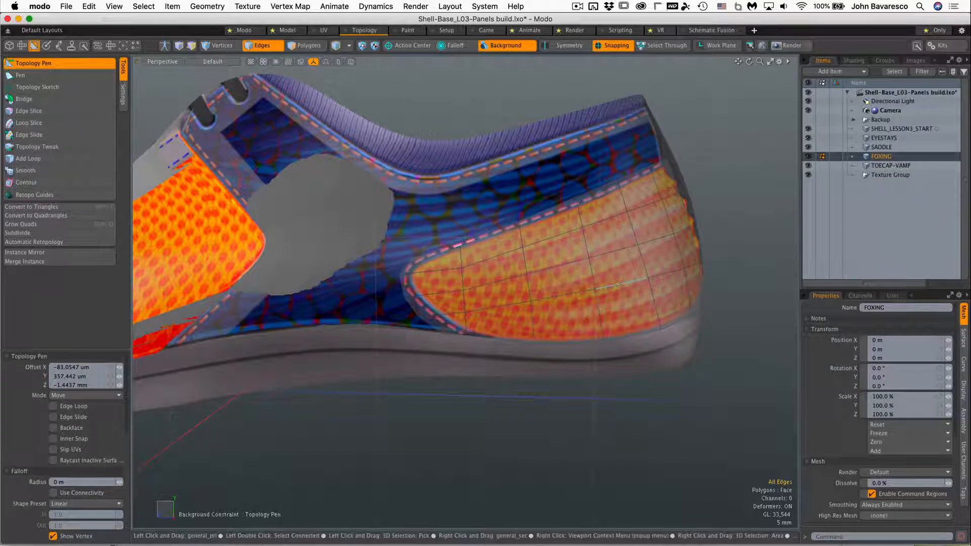
left_click_drag(648, 278, 649, 286)
left_click_drag(649, 287, 647, 309, "alt")
left_click_drag(573, 315, 621, 274)
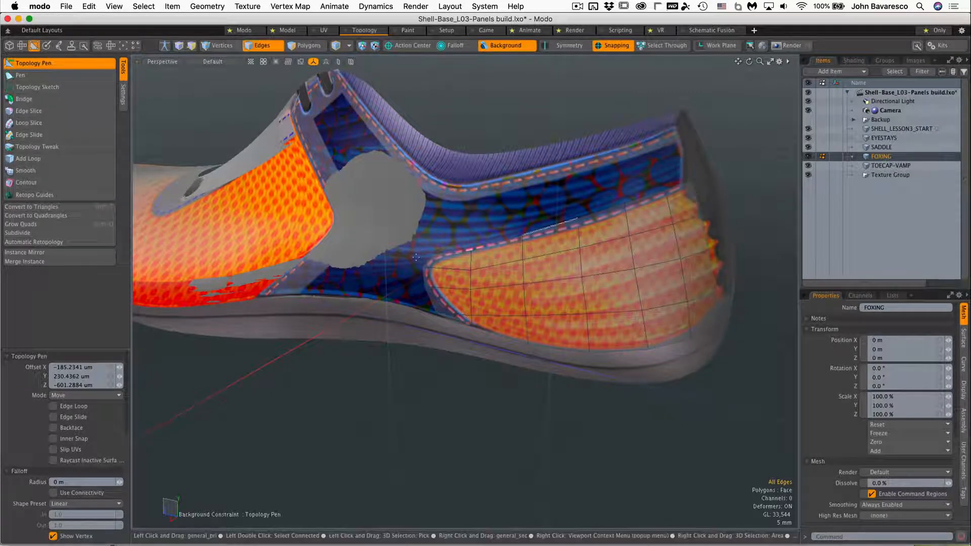
Add four lengthwise edge loops across the heel panel at 50%, one through the middle of each existing row of quads.
left_click(38, 159)
left_click(22, 64)
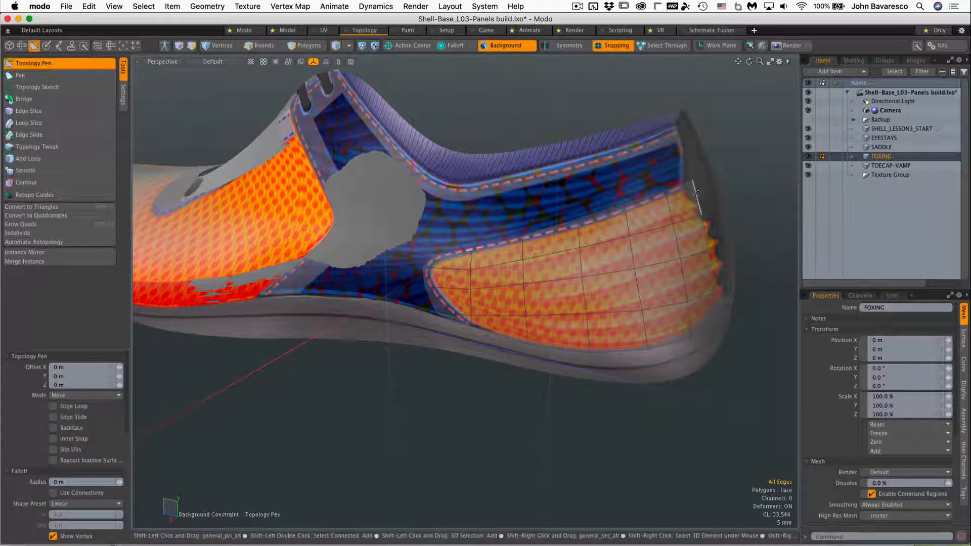
left_click(28, 159)
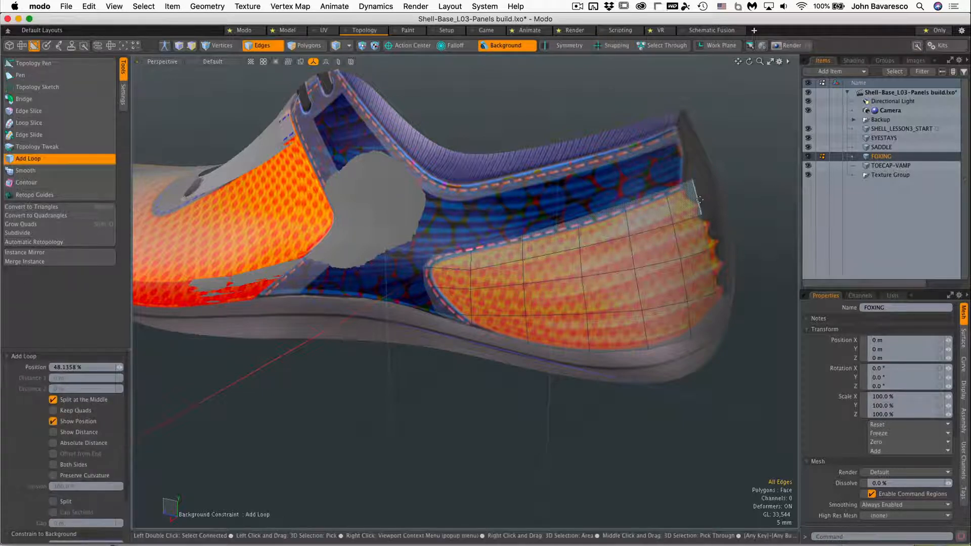
left_click(101, 64)
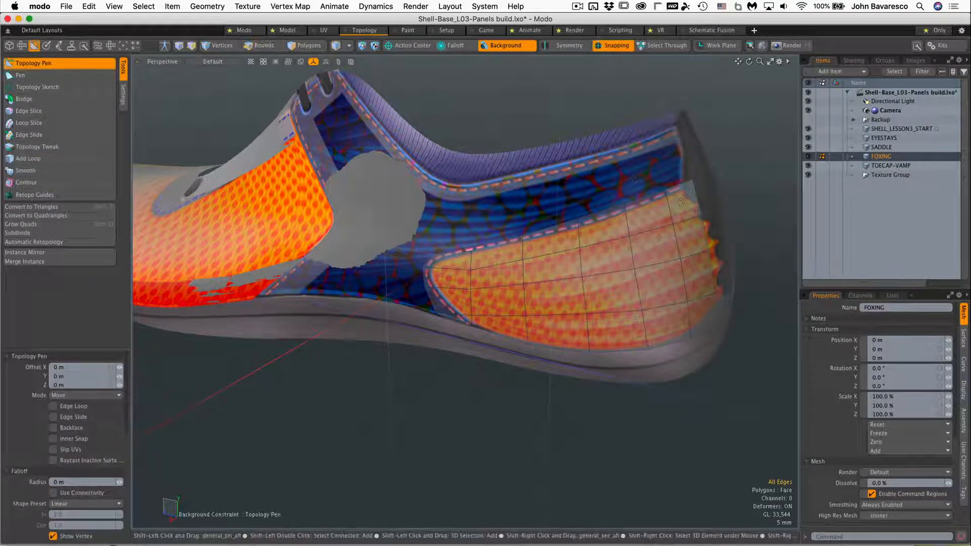
key("alt+c")
scroll(697, 197, "up", 3)
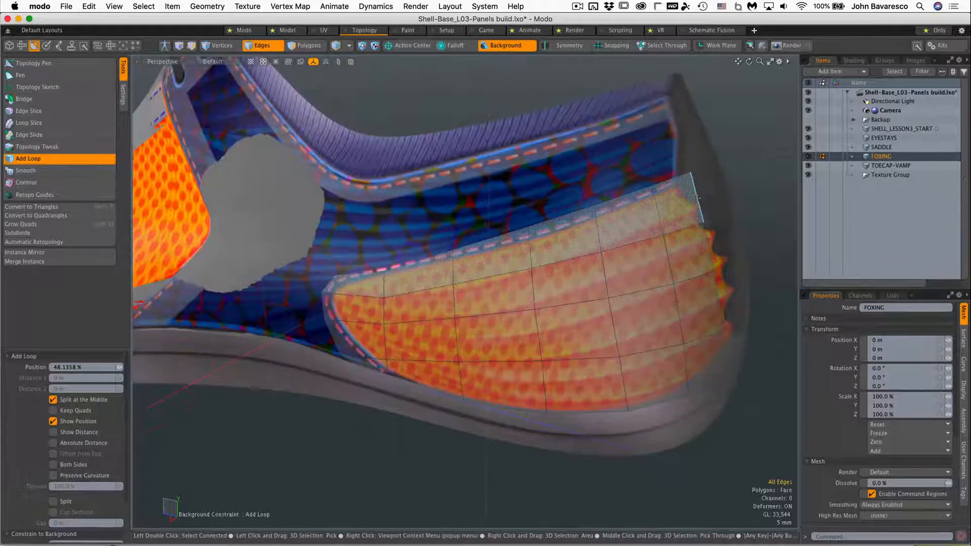
key("shift")
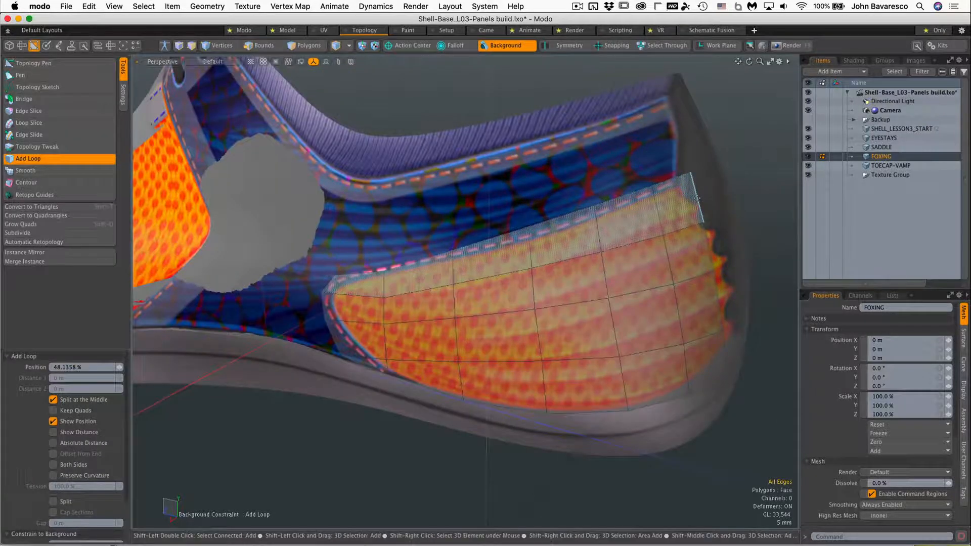
left_click(697, 197, "shift")
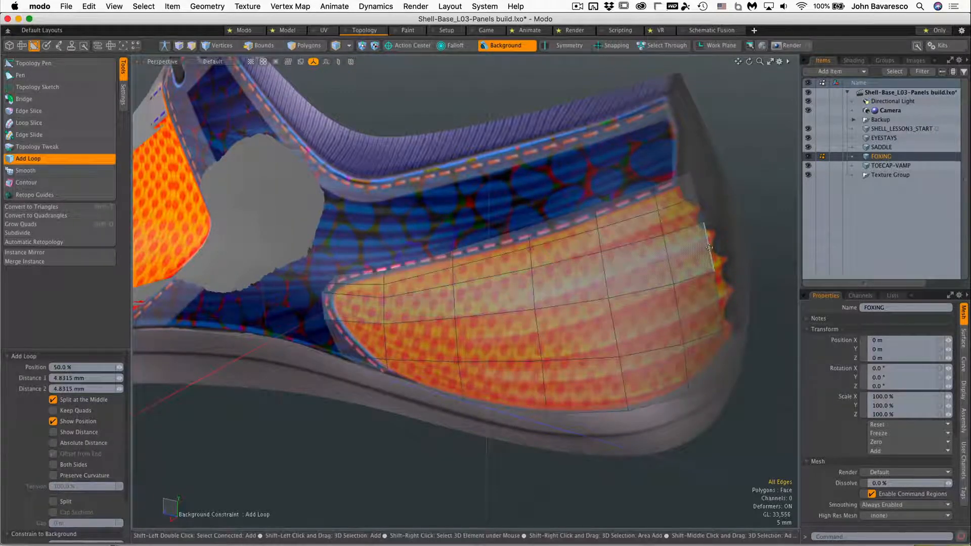
left_click(717, 304, "shift")
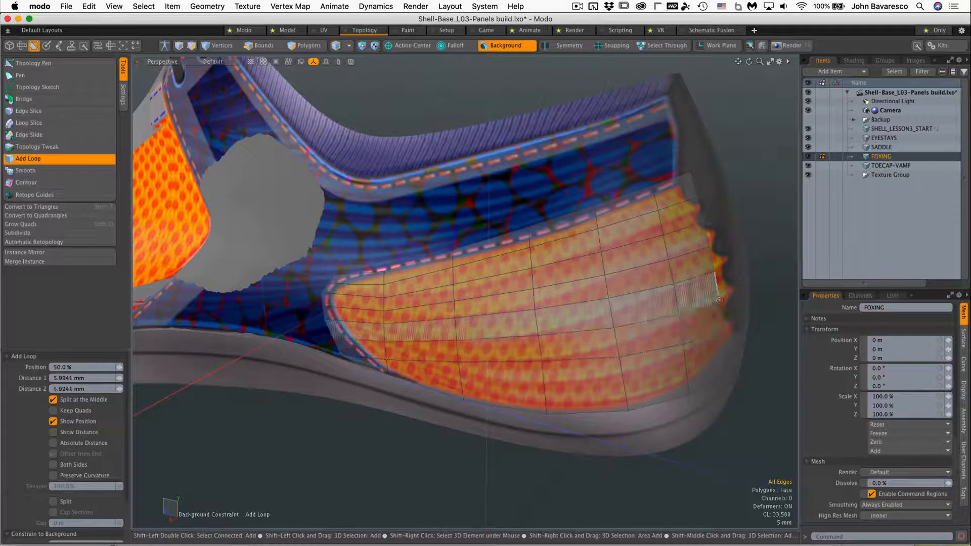
left_click(724, 352, "shift")
Activate the Topology Pen for refining the subdivided heel panel's points along the outline.
scroll(564, 306, "down", 3)
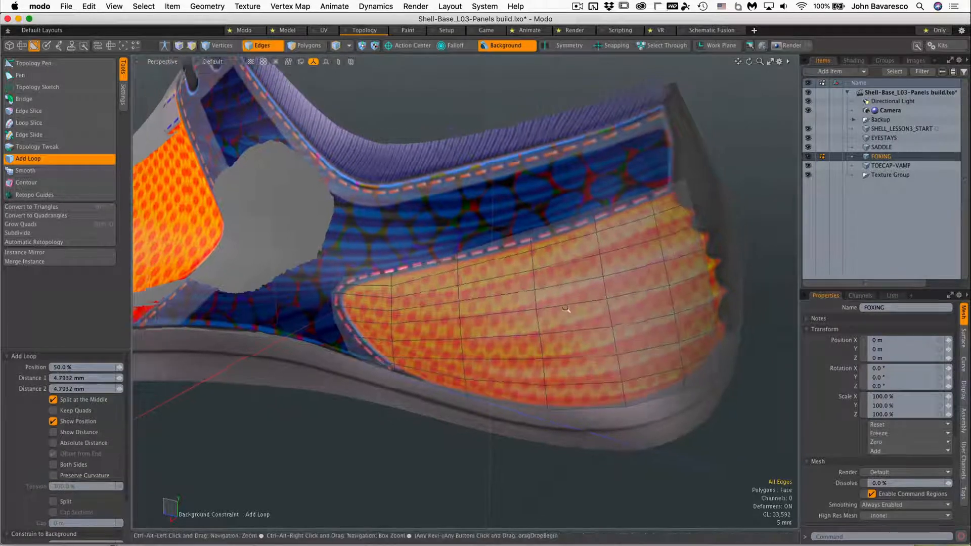
left_click_drag(561, 305, 556, 328, "alt")
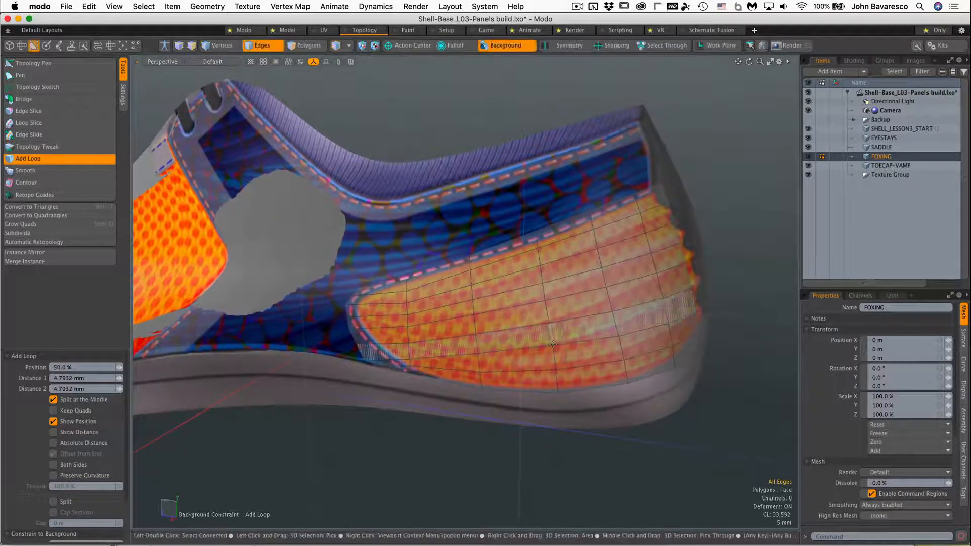
left_click(23, 65)
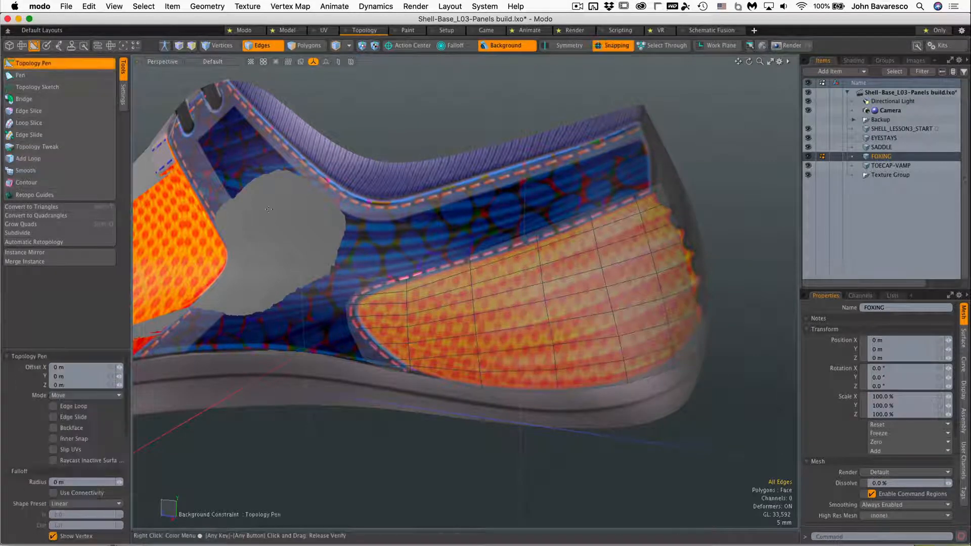